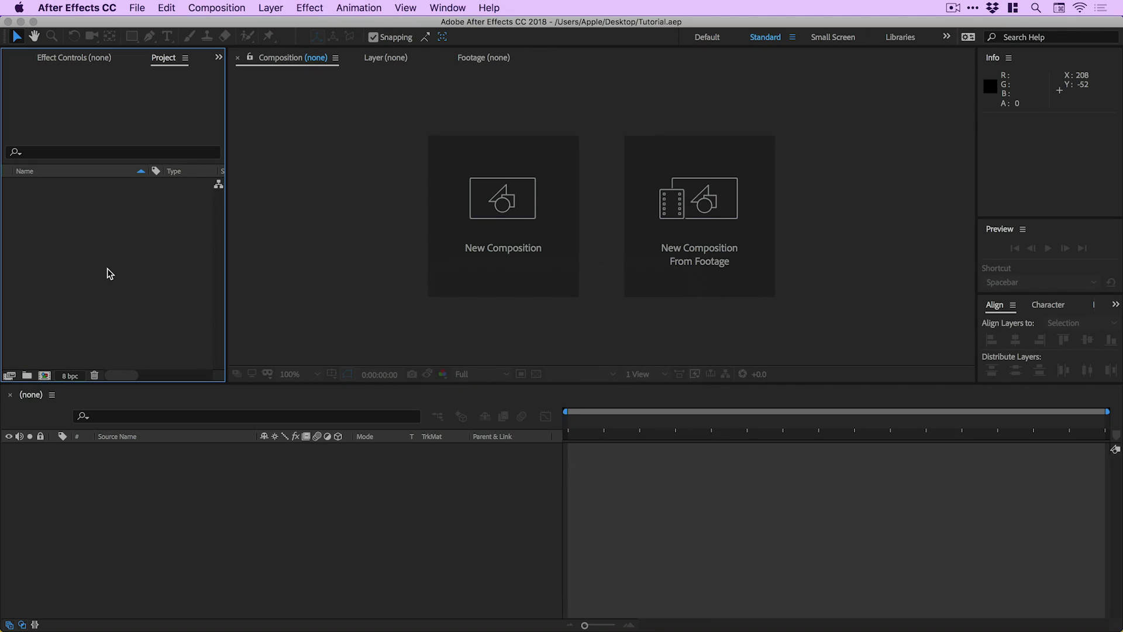
- Create a new 800x600, 30 fps, 10-second composition named 'Tutorial' with a white background
click(236, 11)
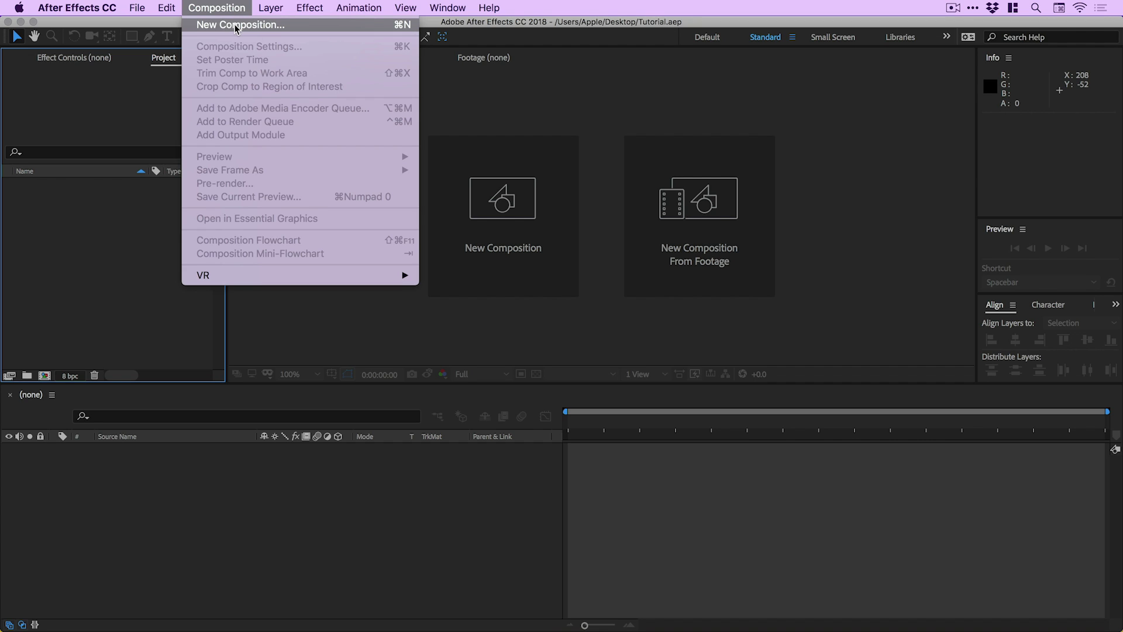
click(237, 26)
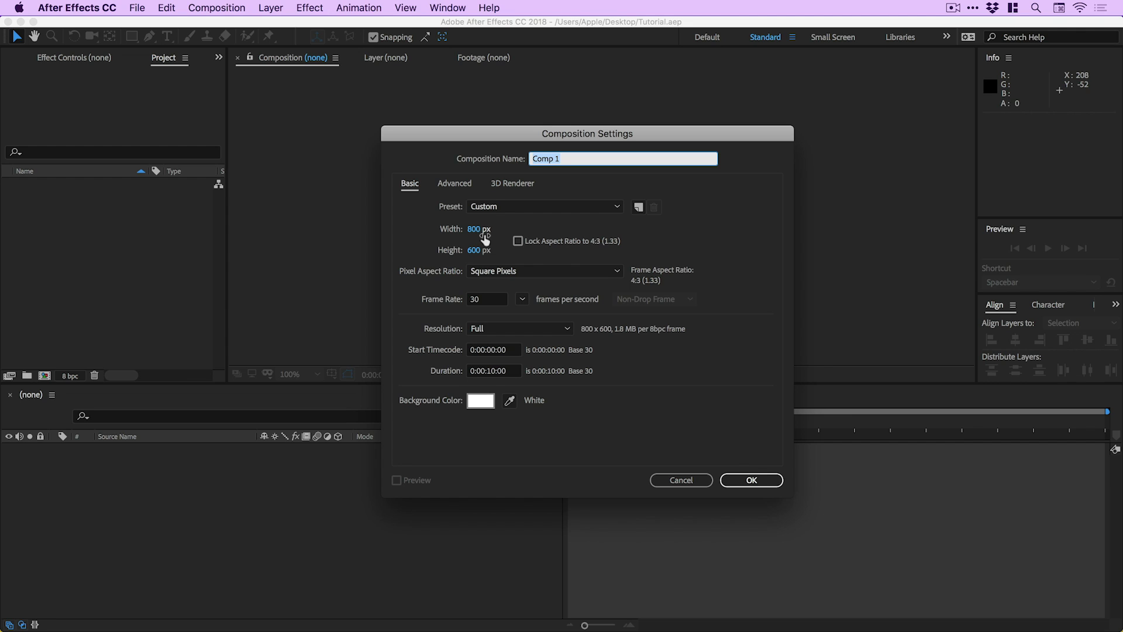
text(Tutr)
key(BackSpace)
text(orial)
click(739, 479)
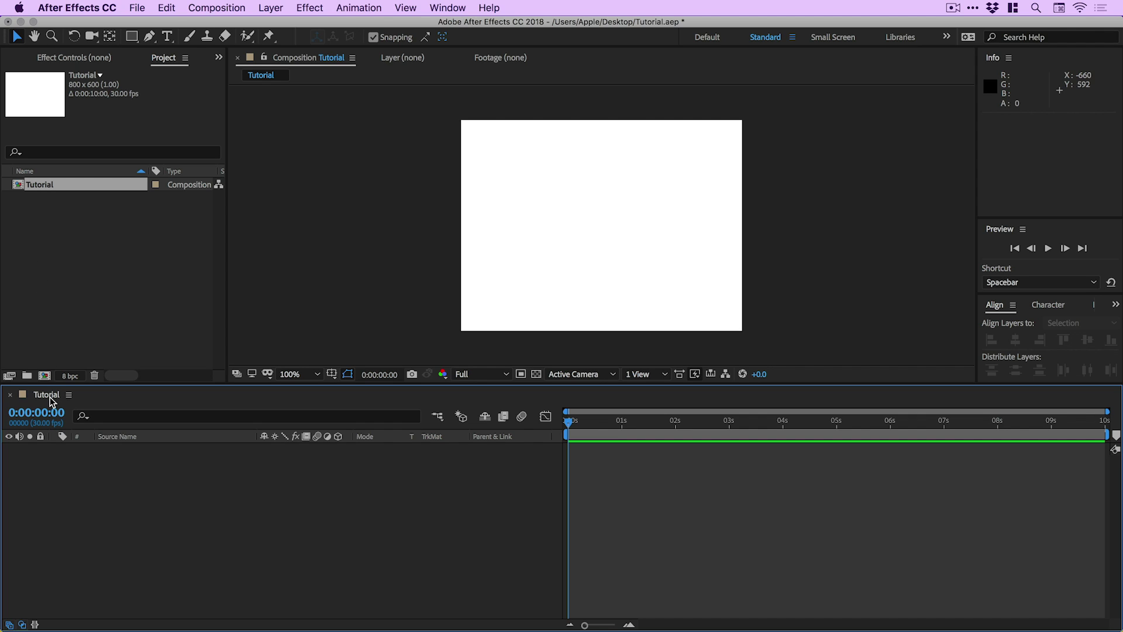
- Draw a rectangle across most of the comp, expand Rectangle Path 1, and unlink its Size
click(132, 36)
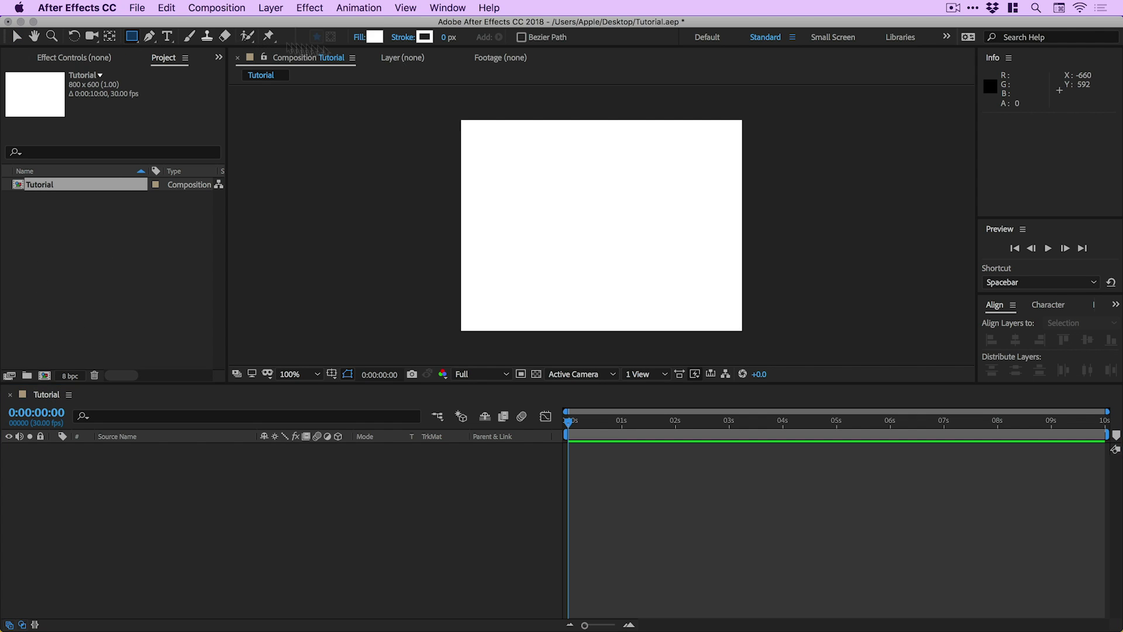
mouse_move(466, 124)
mouse_down()
mouse_move(514, 180)
mouse_move(736, 327)
mouse_up()
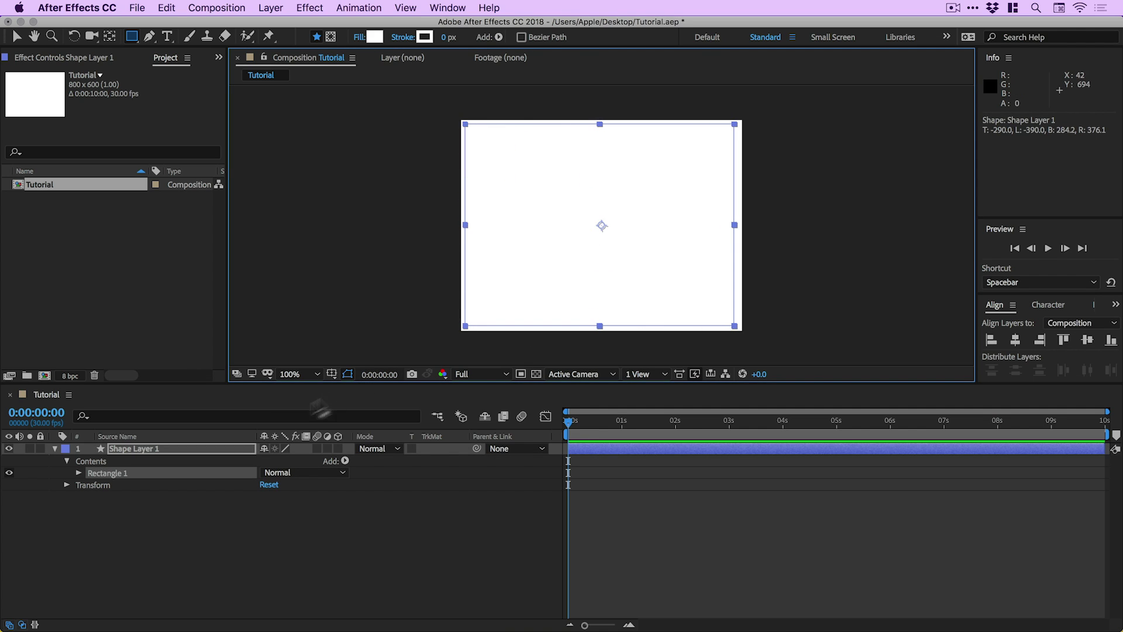
click(80, 474)
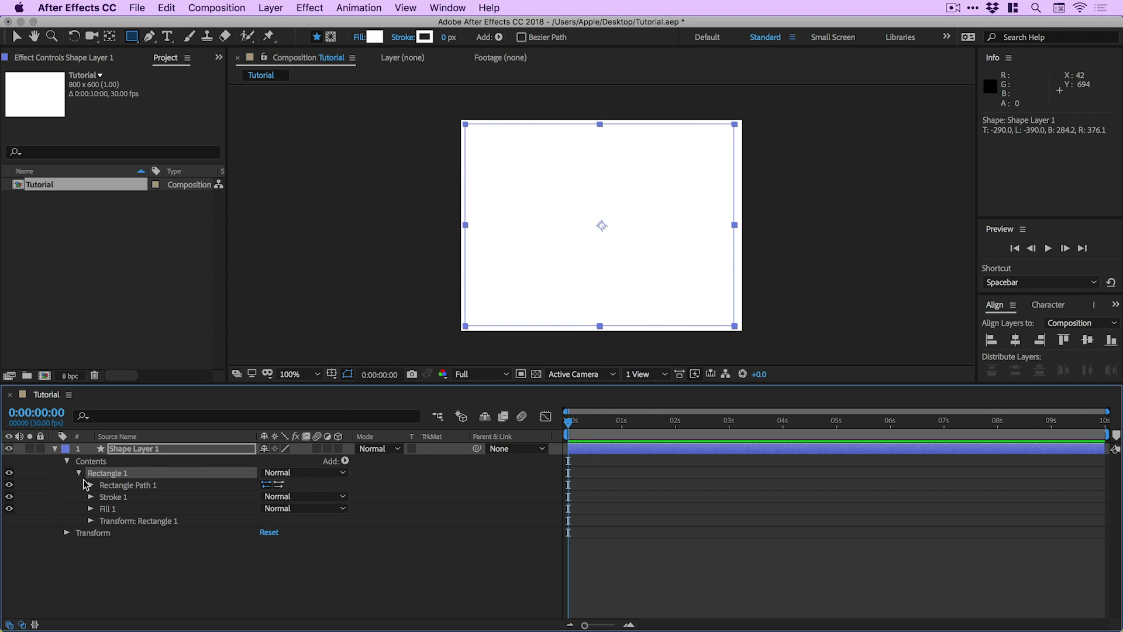
click(91, 486)
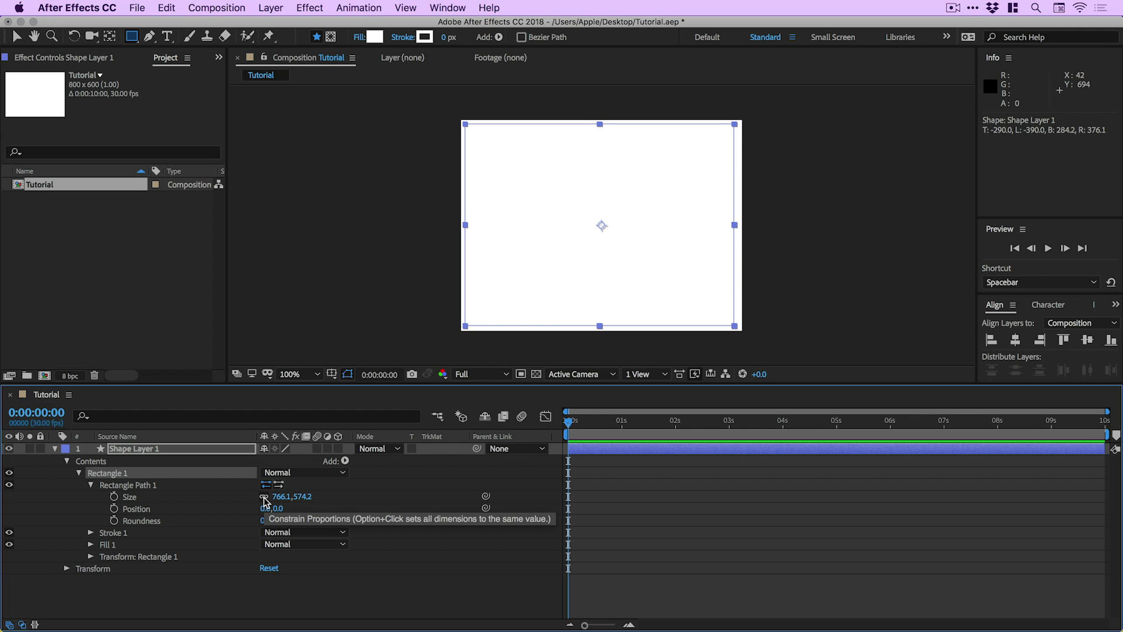
click(263, 497)
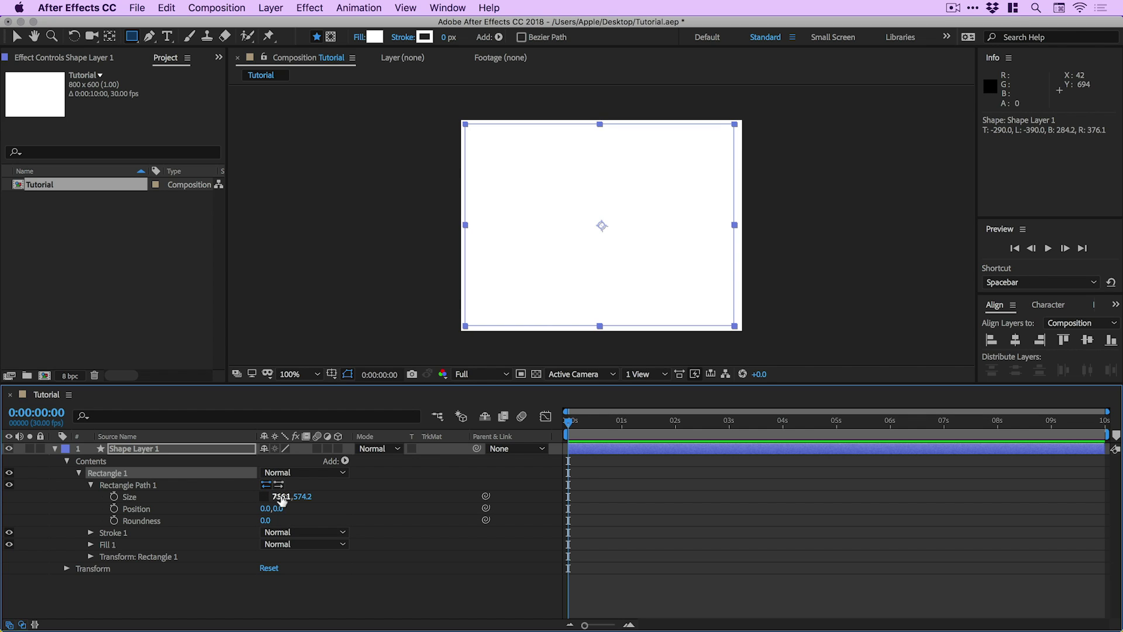
- Set the rectangle path Size to 800 x 600
click(282, 497)
text(800)
key(Tab)
text(600)
key(Return)
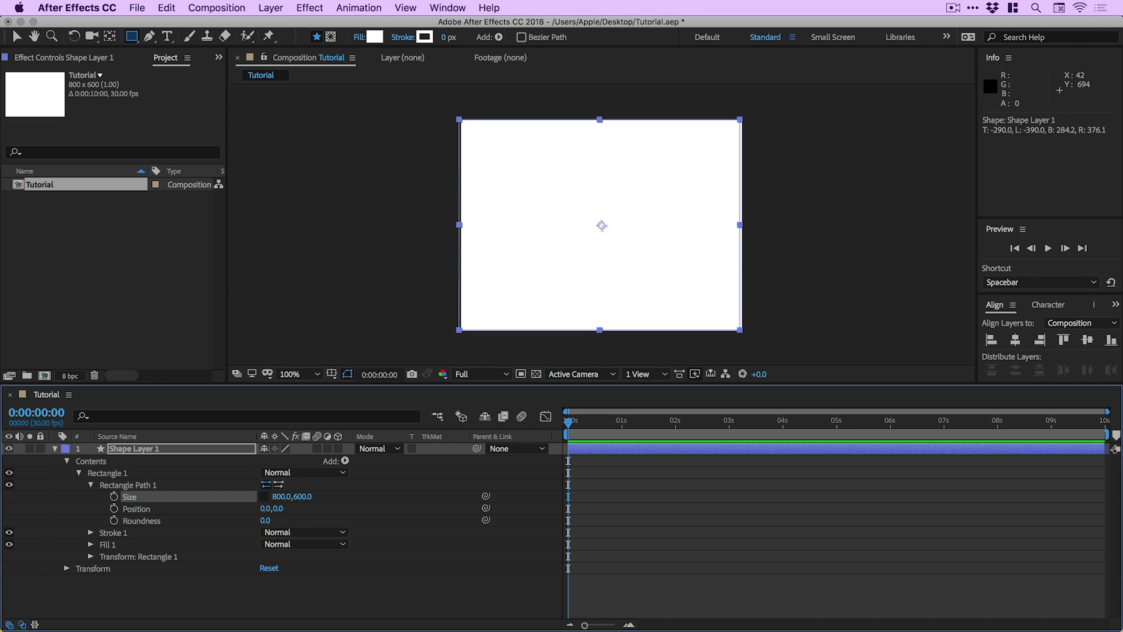
- Centre the rectangle horizontally and vertically in the composition with the Align panel
click(16, 36)
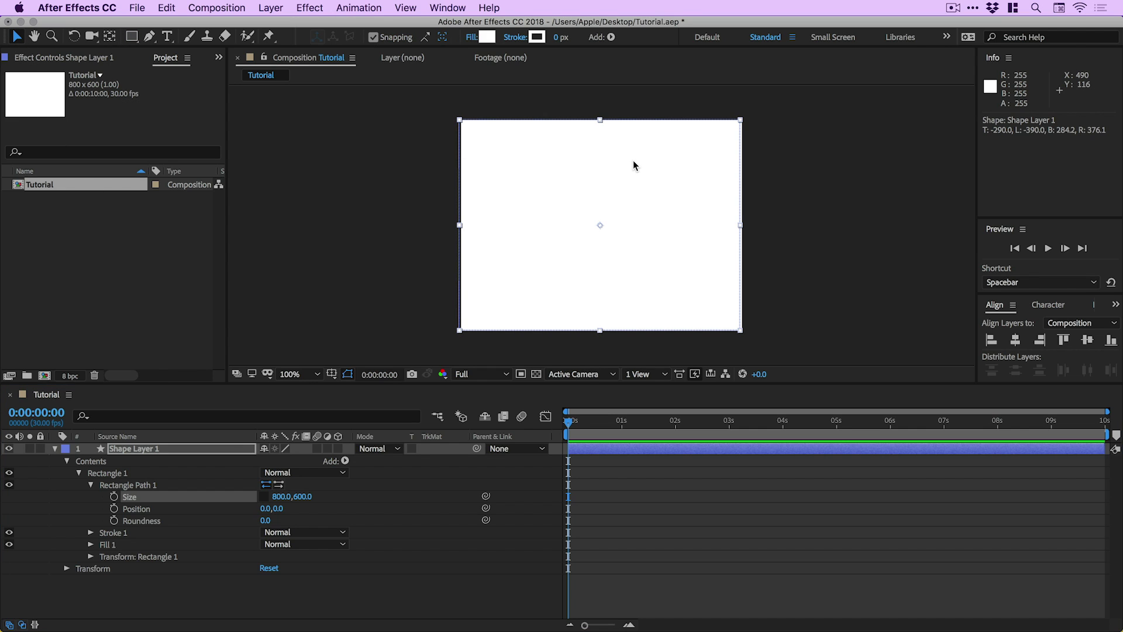
click(1019, 344)
click(1088, 340)
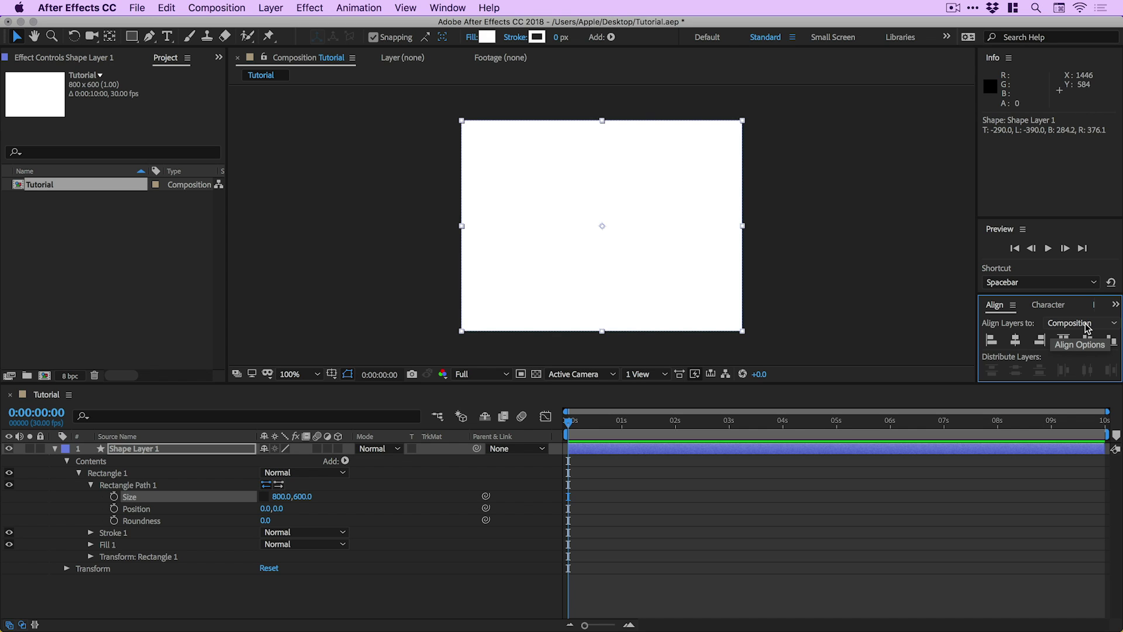
click(440, 7)
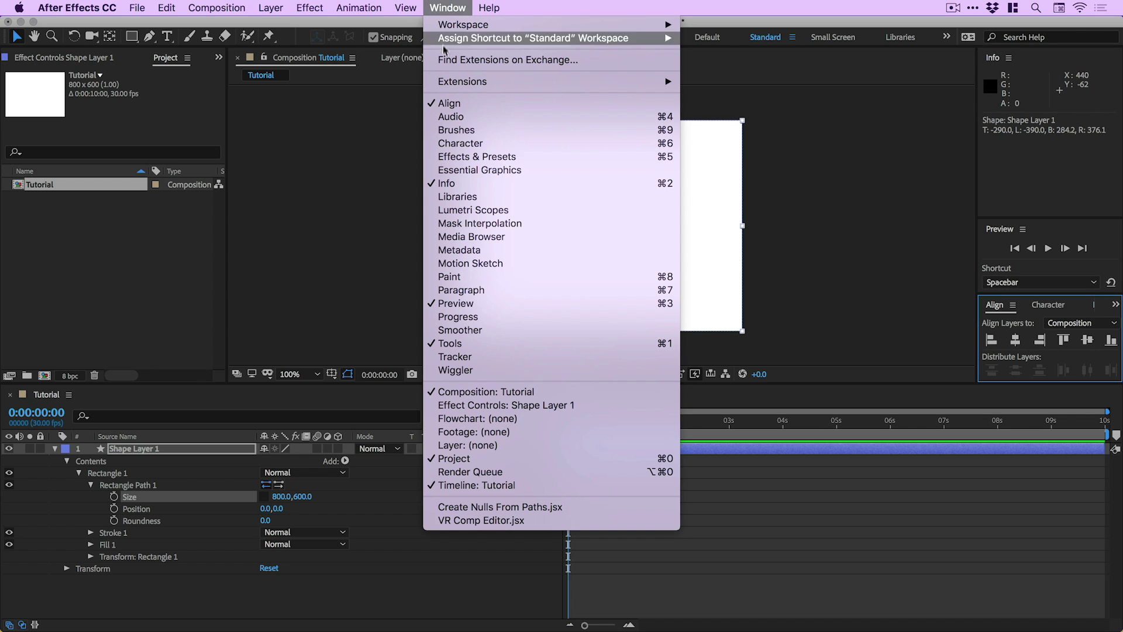
click(449, 6)
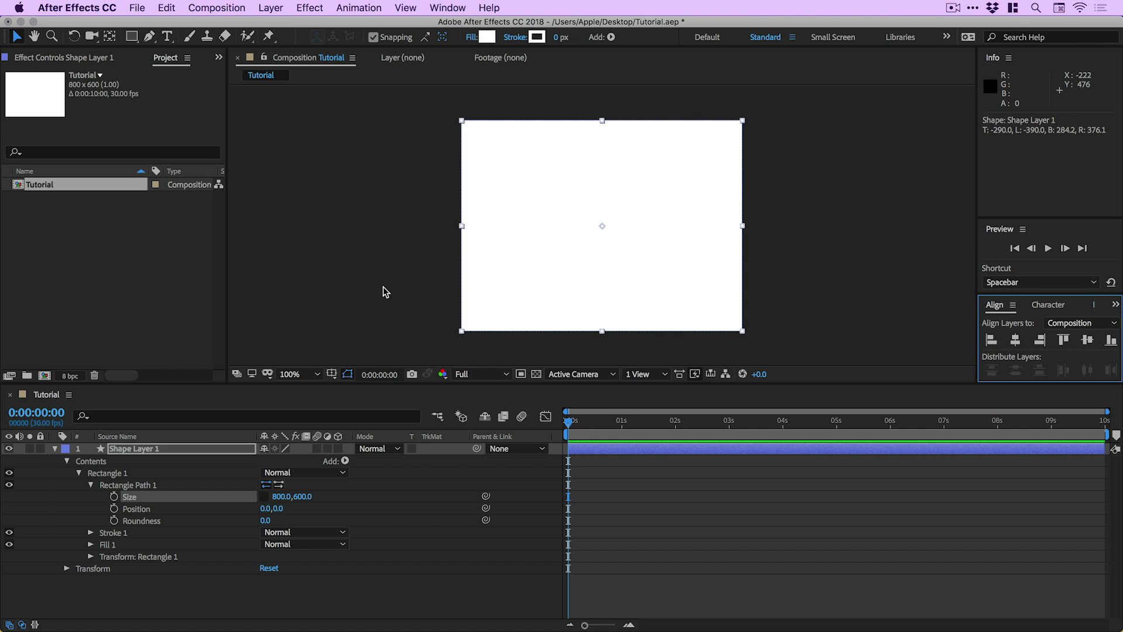
click(92, 486)
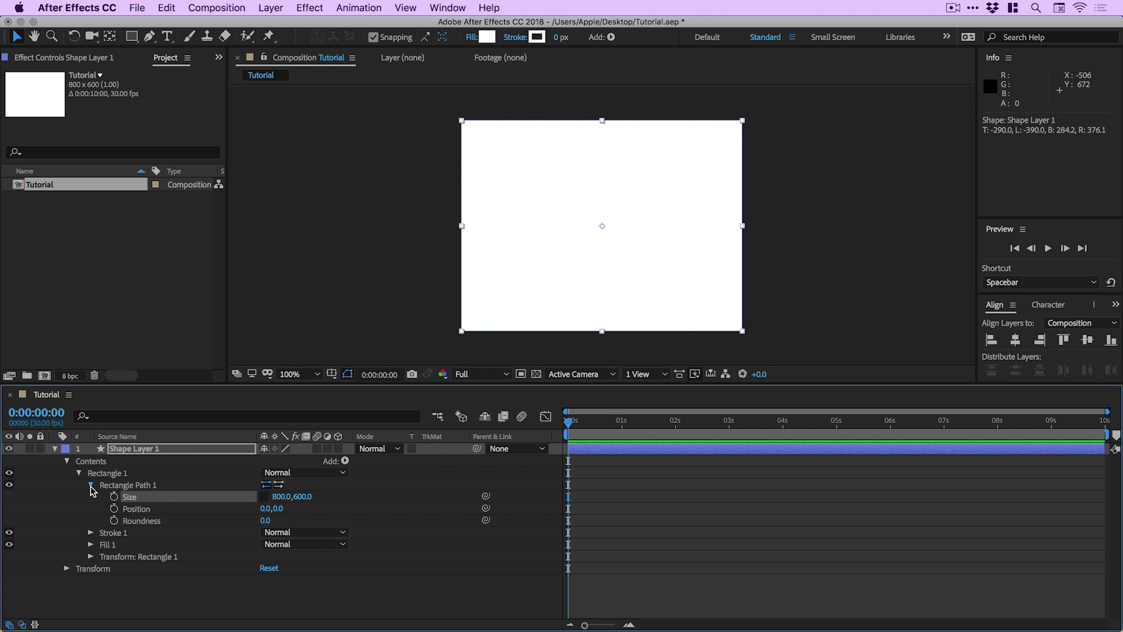
- Change the Fill 1 colour of the rectangle from white to pink F13787
click(91, 486)
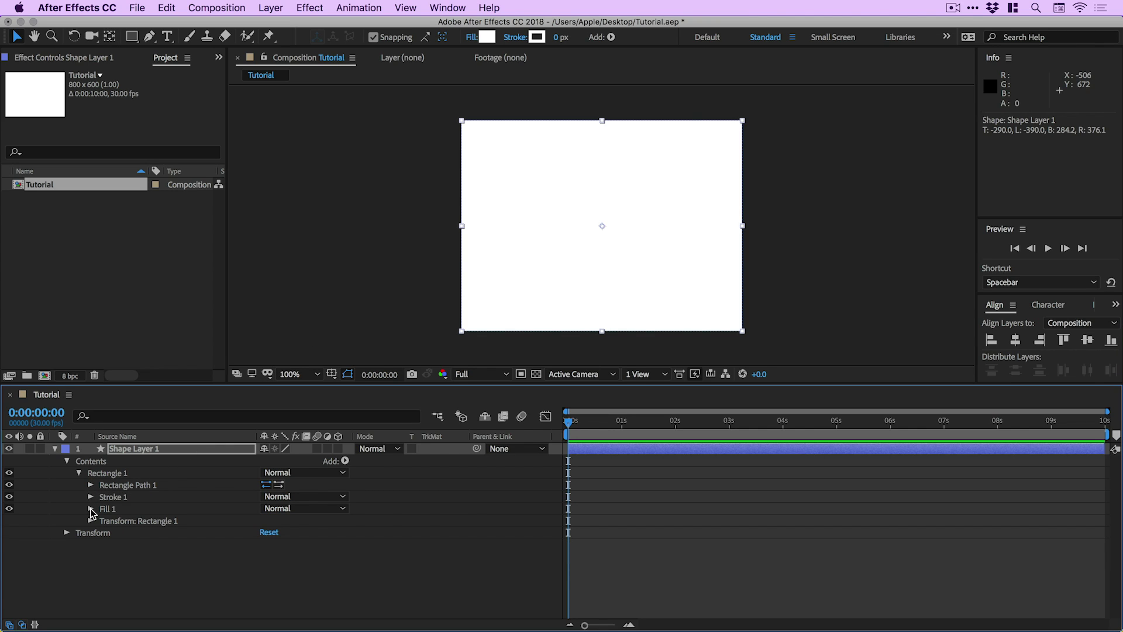
click(91, 510)
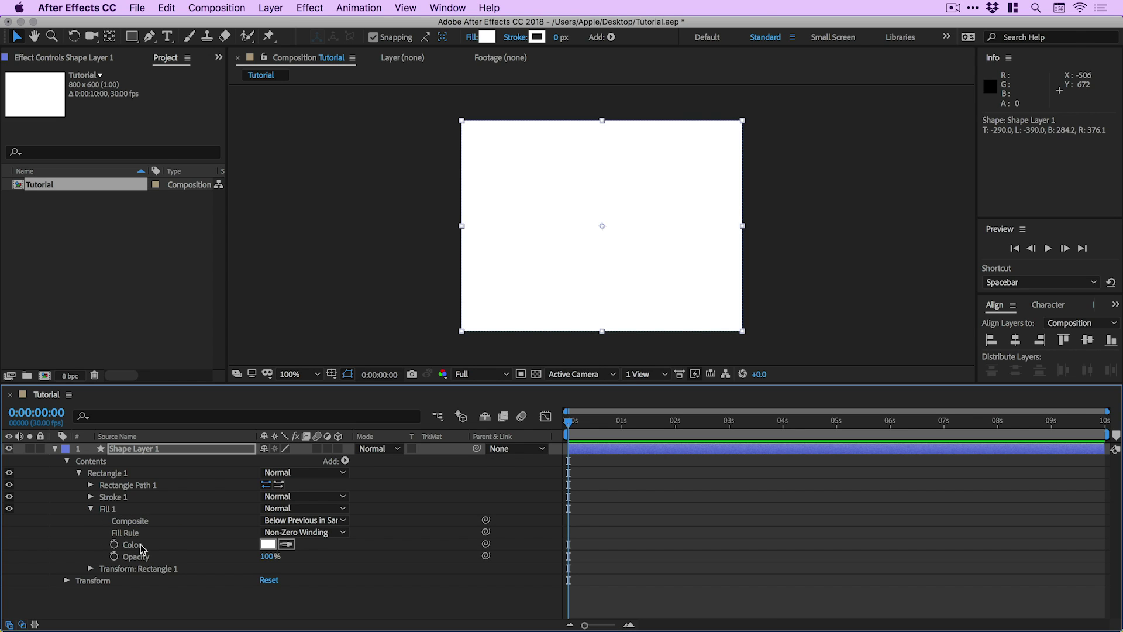
mouse_move(576, 425)
mouse_down()
mouse_move(717, 428)
mouse_move(567, 429)
mouse_up()
click(268, 545)
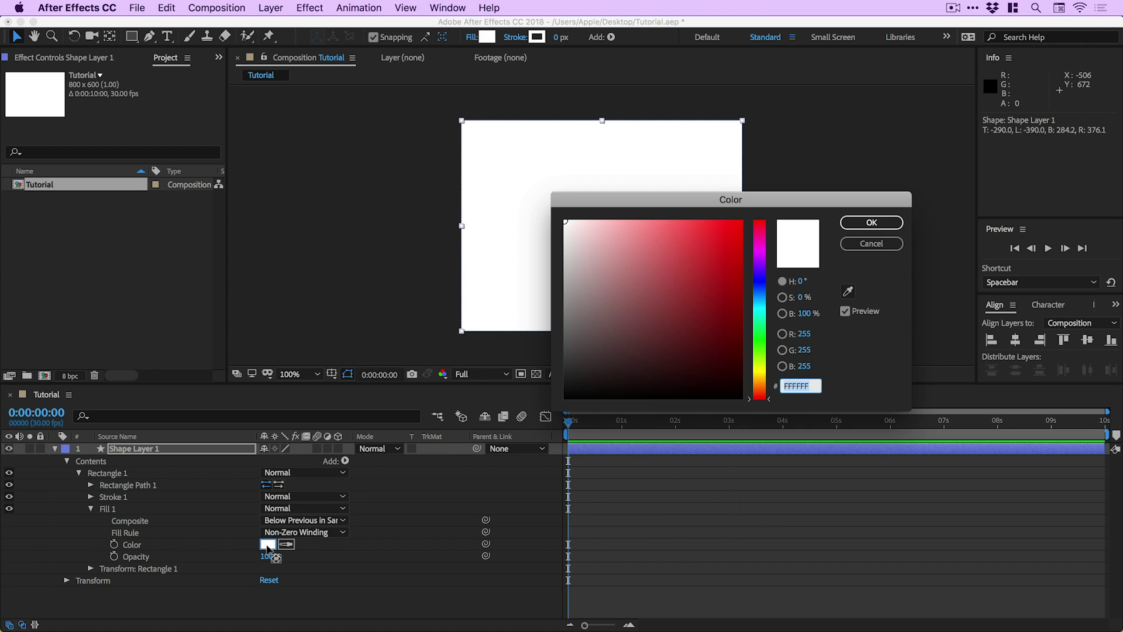
drag(769, 269, 758, 232)
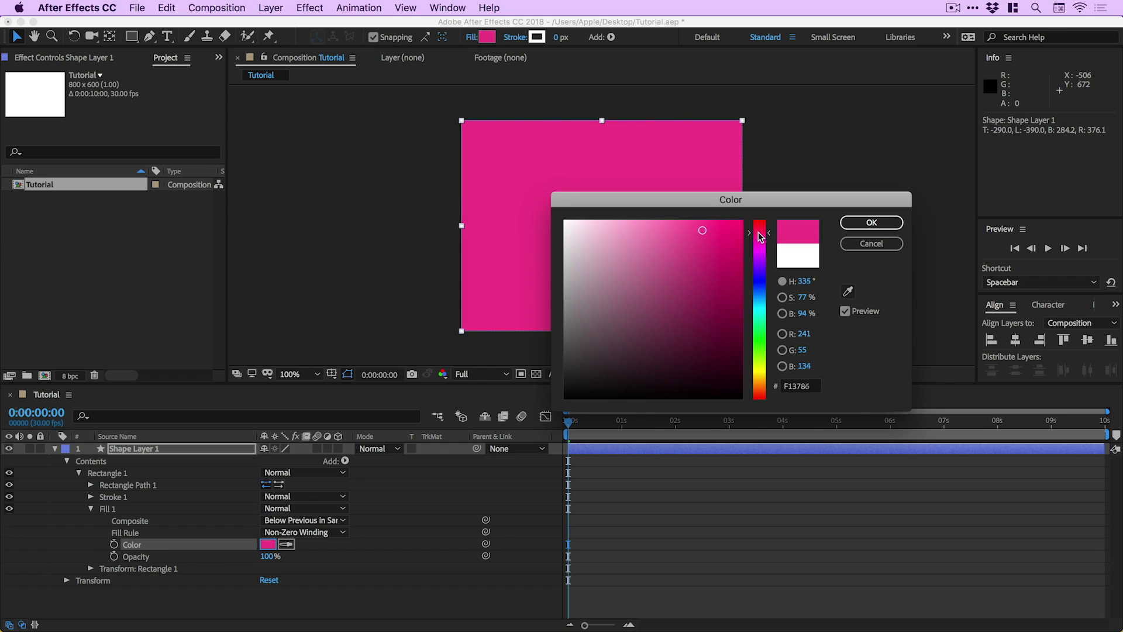
click(857, 225)
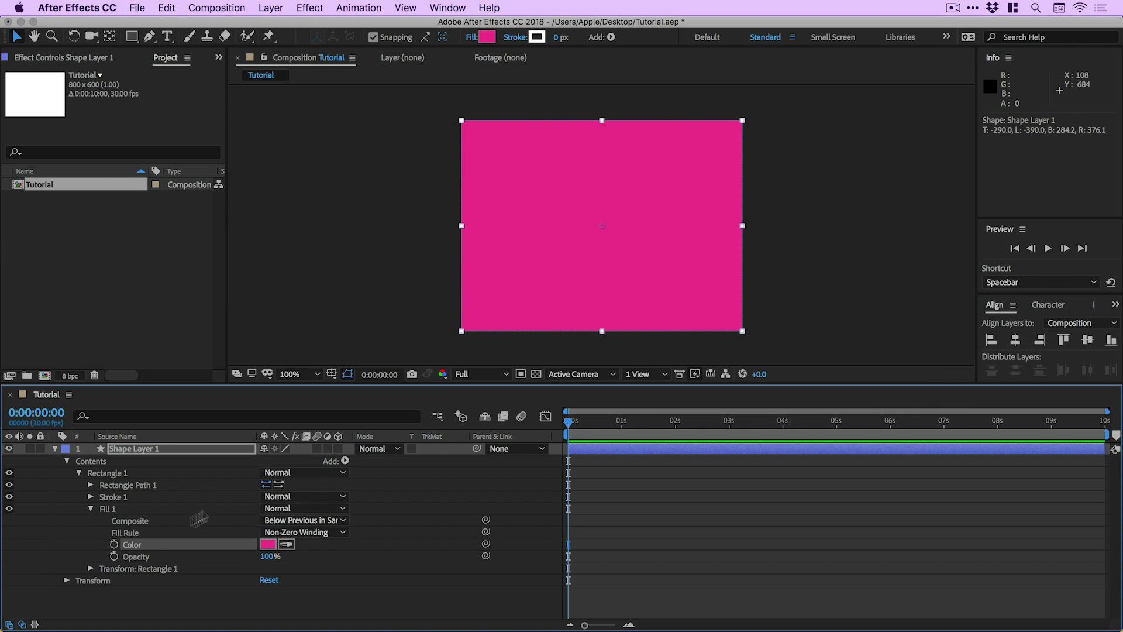
- Add fill Color keyframes at 0, 2 and 4 seconds
click(115, 544)
drag(569, 423, 677, 426)
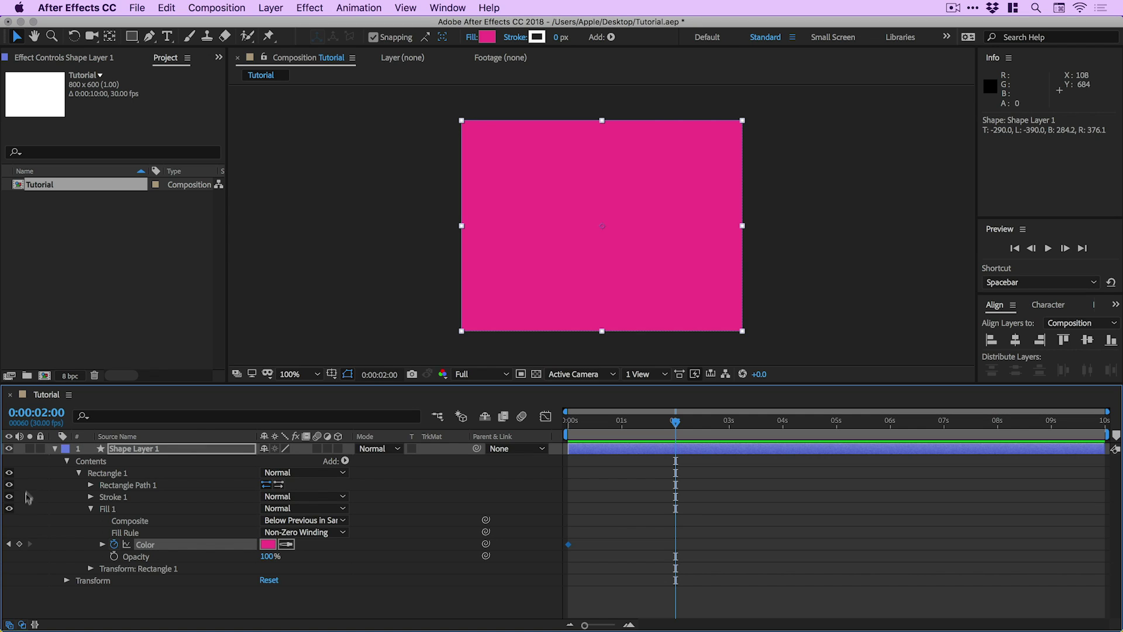
click(20, 546)
drag(677, 423, 785, 427)
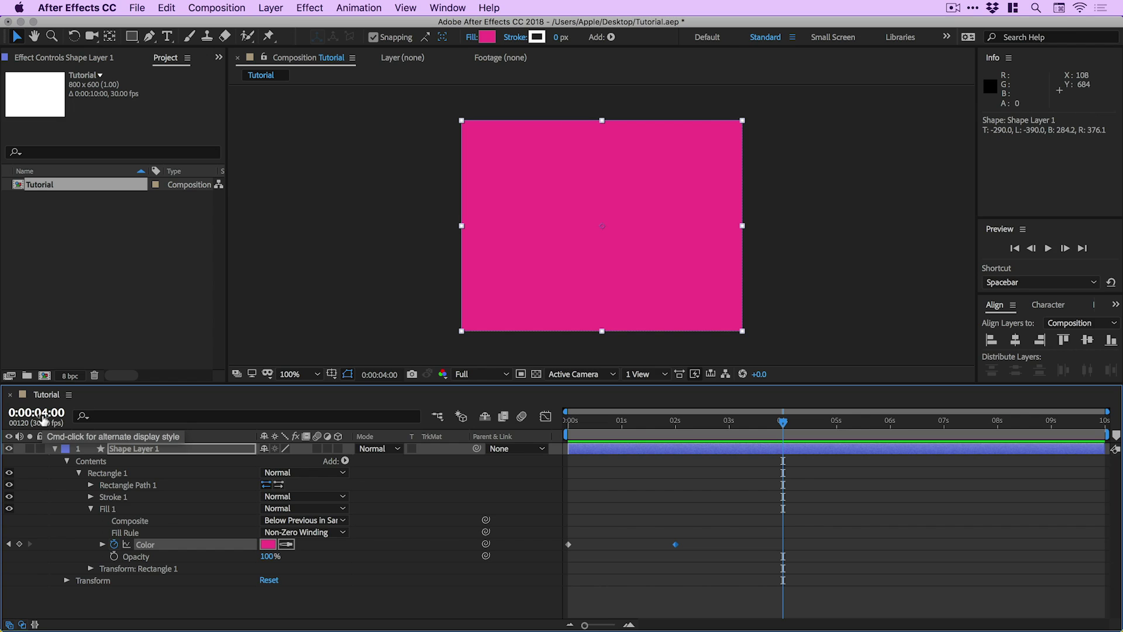
click(20, 544)
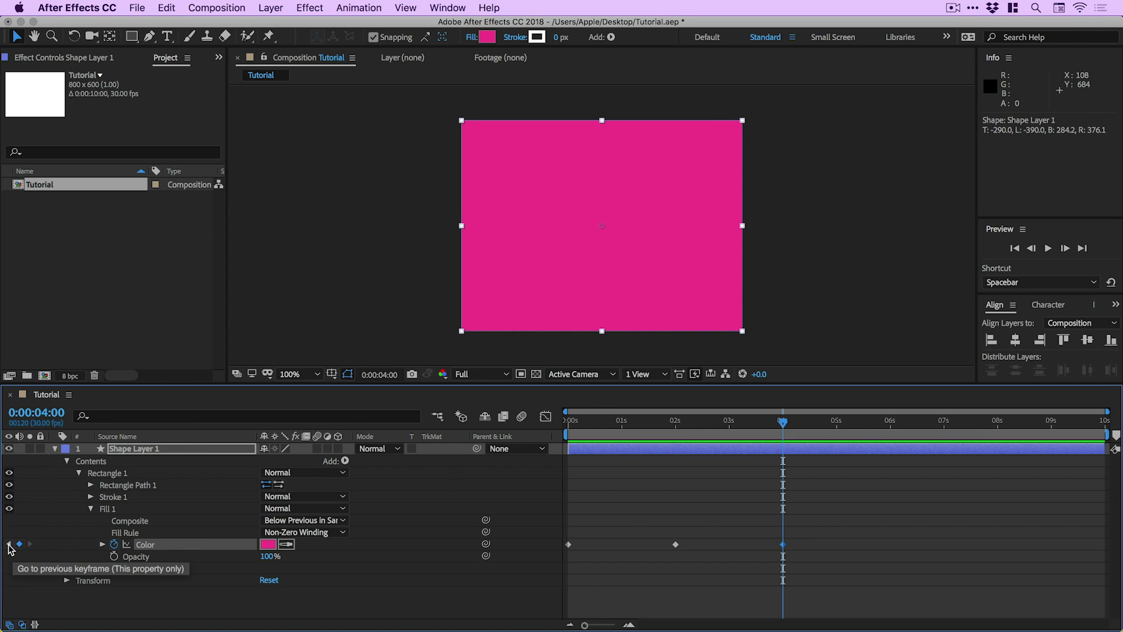
- Step through the Color keyframes to check them, ending on the 2-second keyframe
click(9, 544)
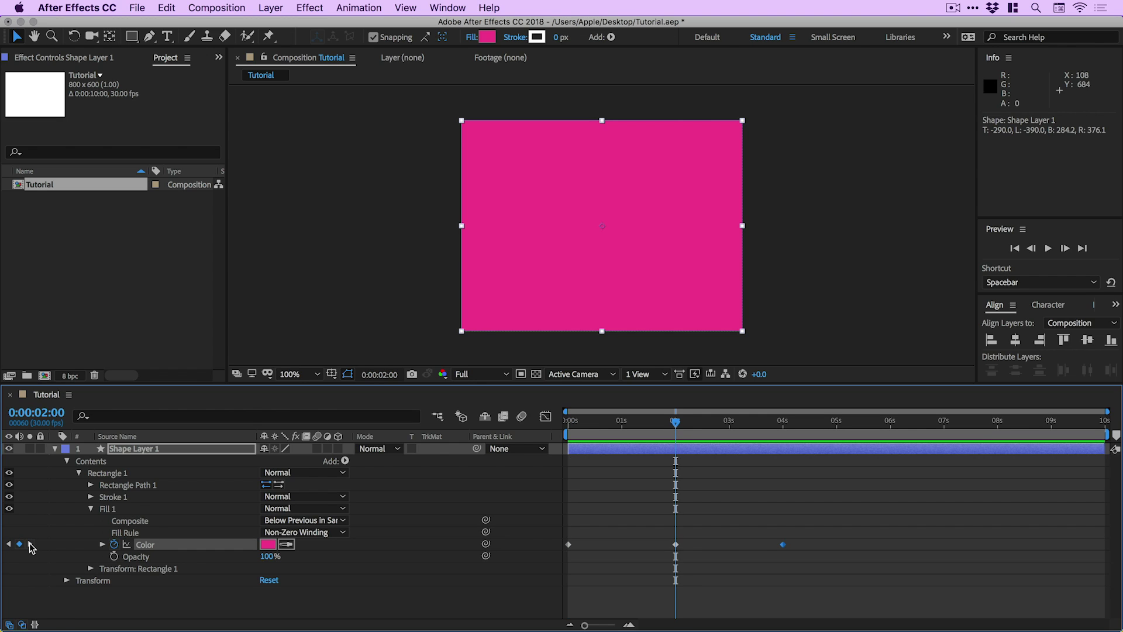
click(30, 544)
click(8, 545)
click(9, 544)
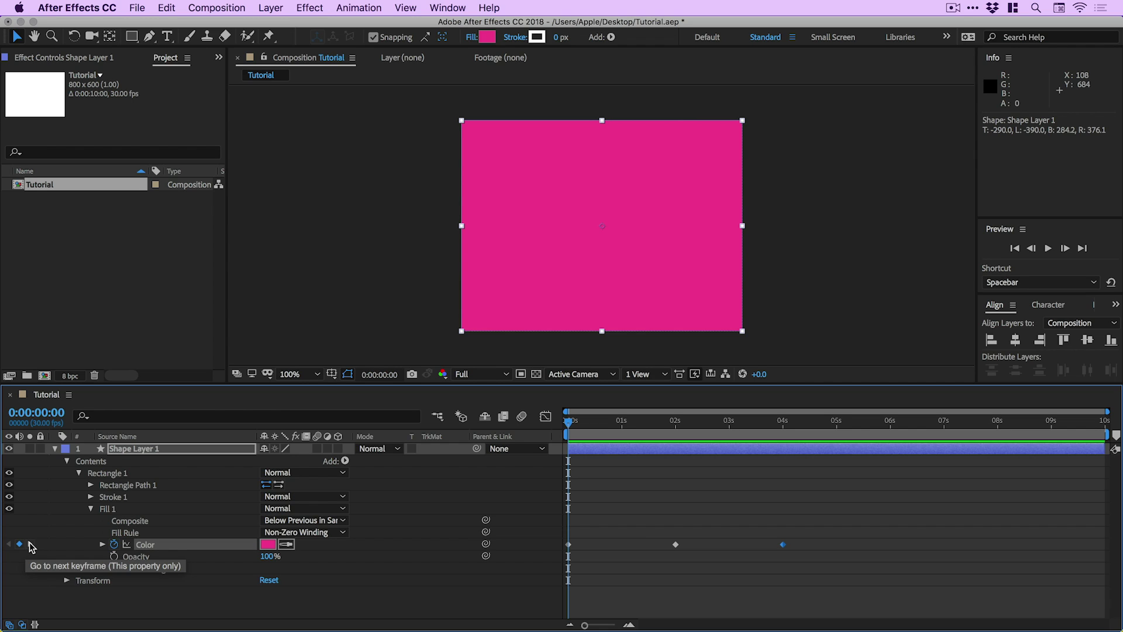
click(29, 545)
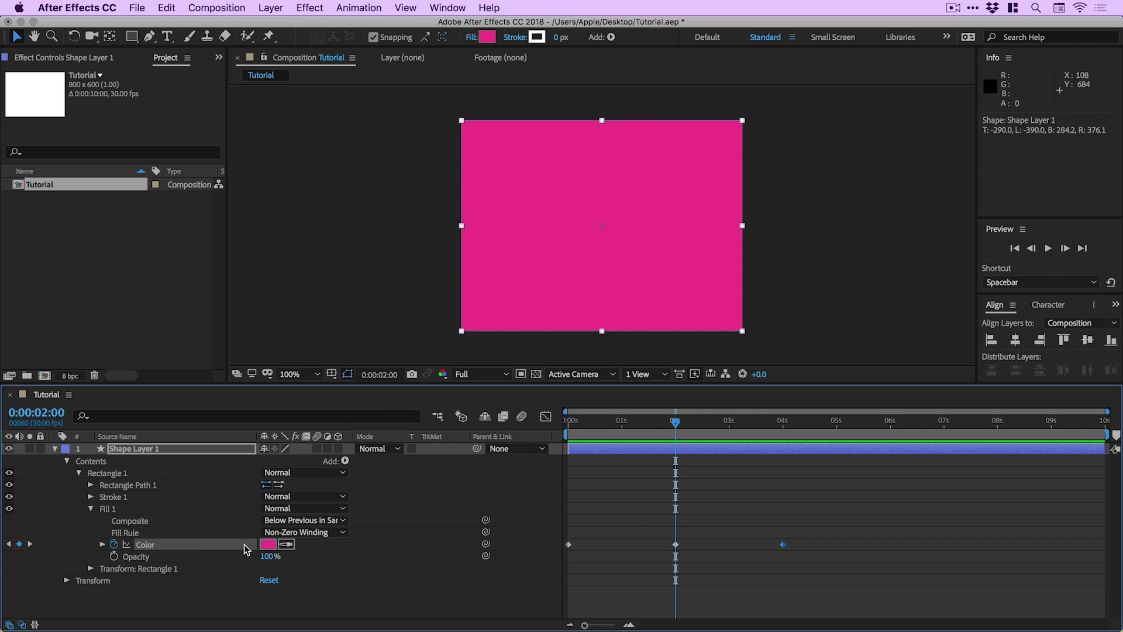
- Change the 2-second keyframe's fill colour from pink to purple CD37F1
click(268, 545)
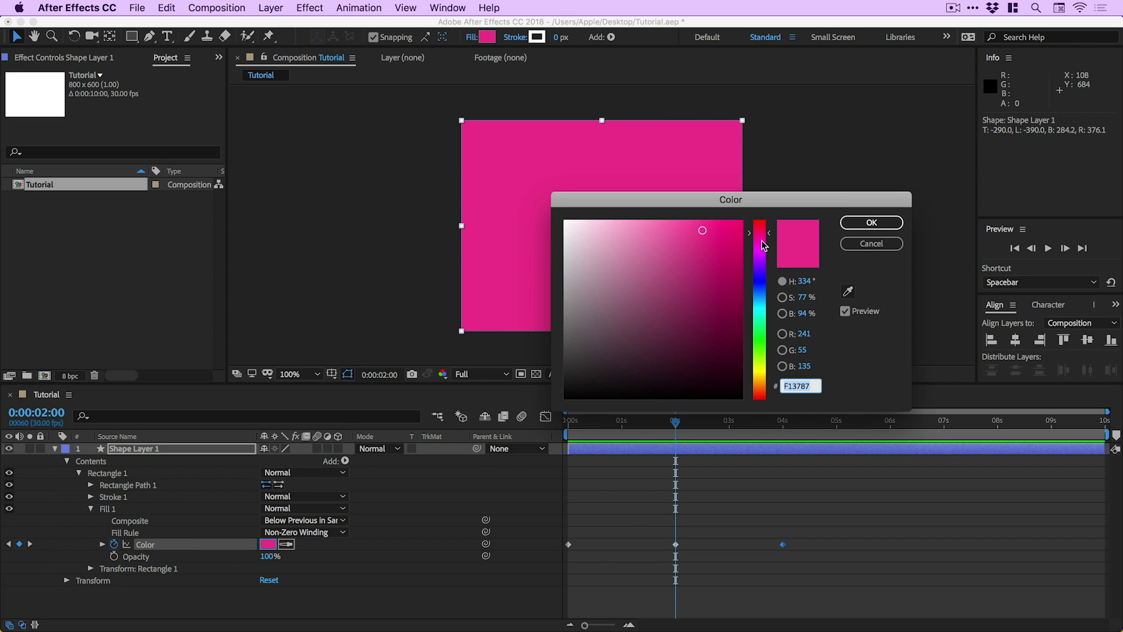
drag(762, 239, 763, 255)
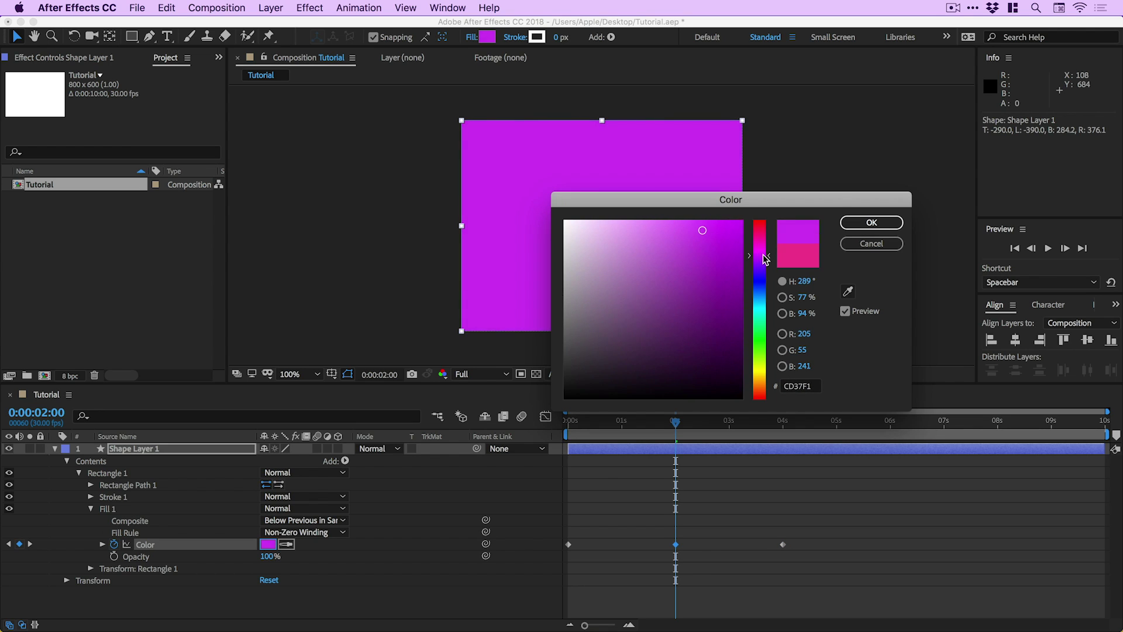
click(853, 226)
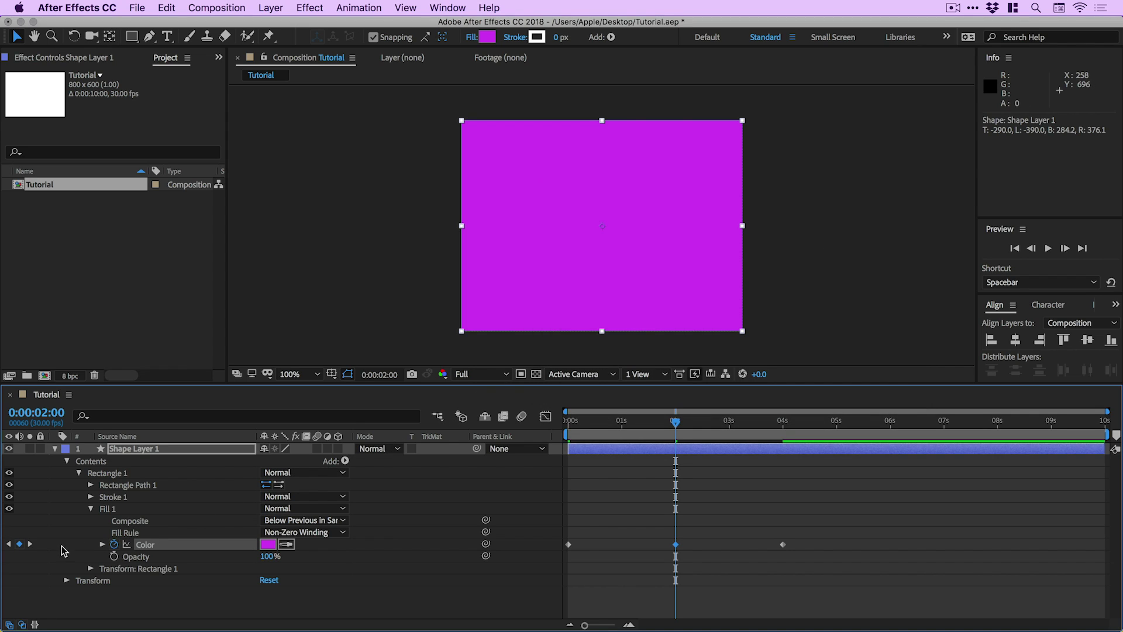
- Set the 4-second keyframe's fill colour to blue 493EE8, then scrub back to check the blend
click(30, 545)
click(268, 544)
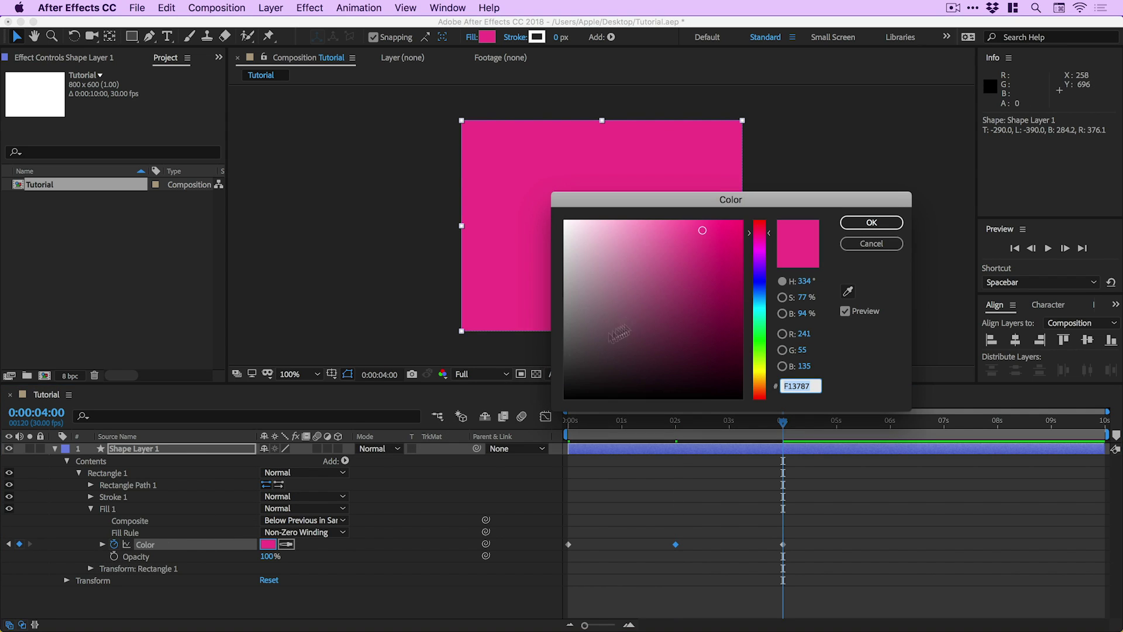
click(764, 266)
drag(764, 266, 764, 280)
drag(699, 232, 695, 237)
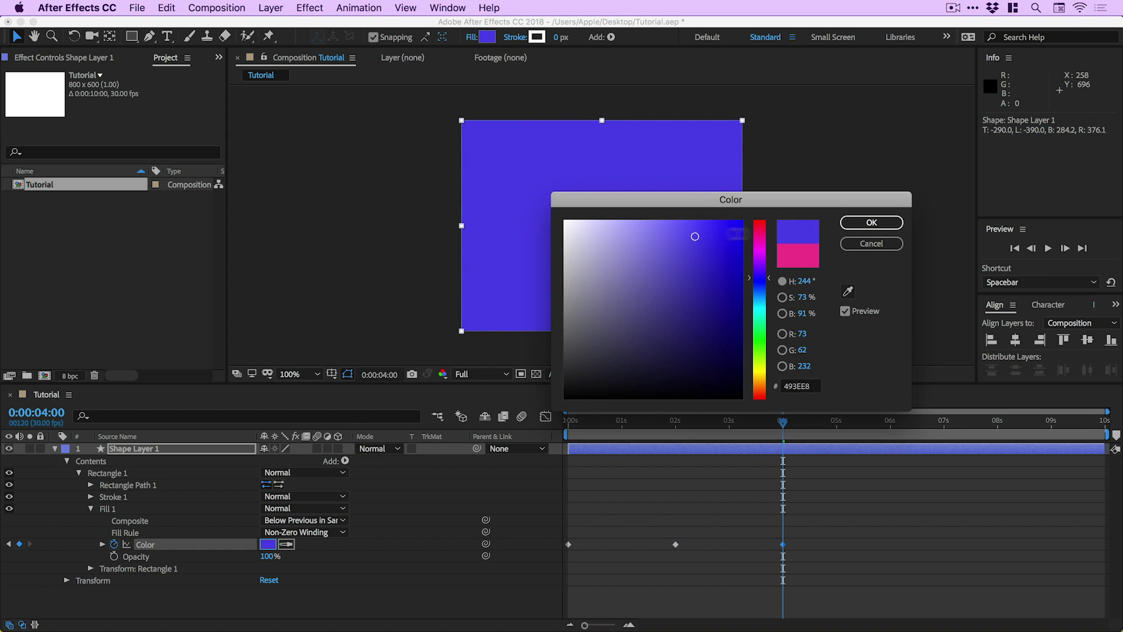
click(858, 221)
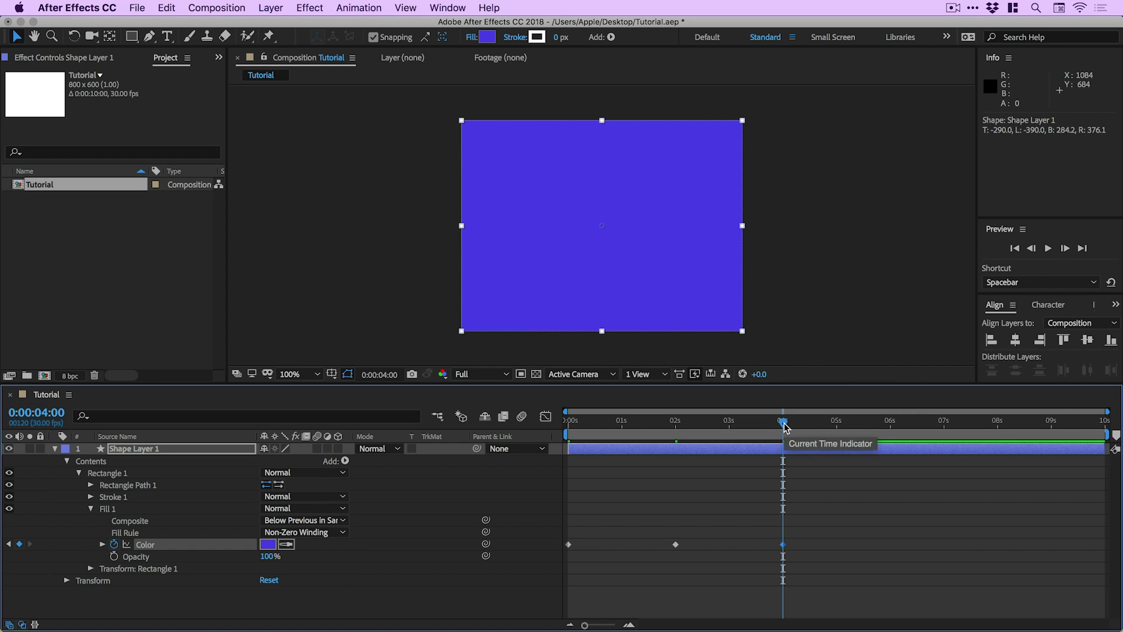
drag(785, 427, 693, 428)
- Rewind to 0:00:00:00 and preview the pink-purple-blue fill animation
drag(776, 422, 562, 424)
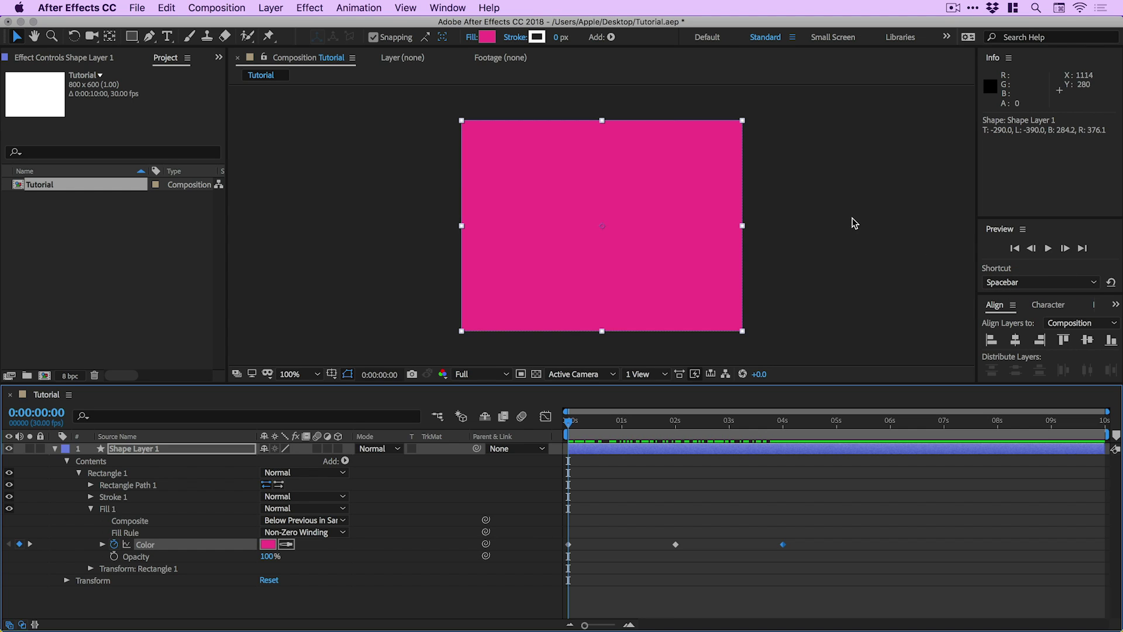
key(space)
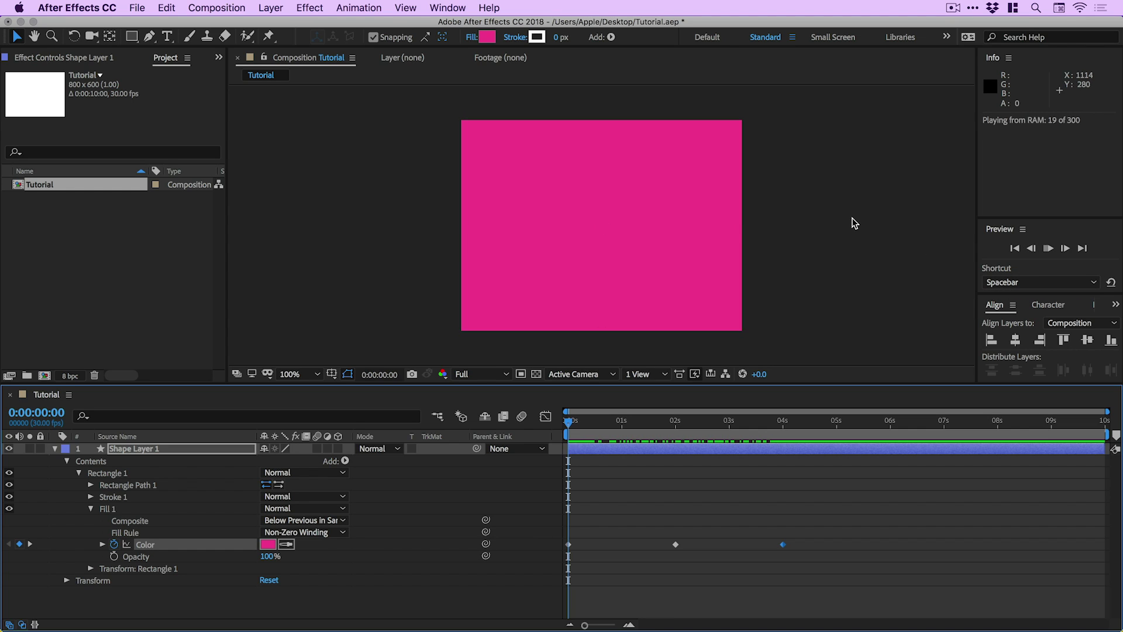